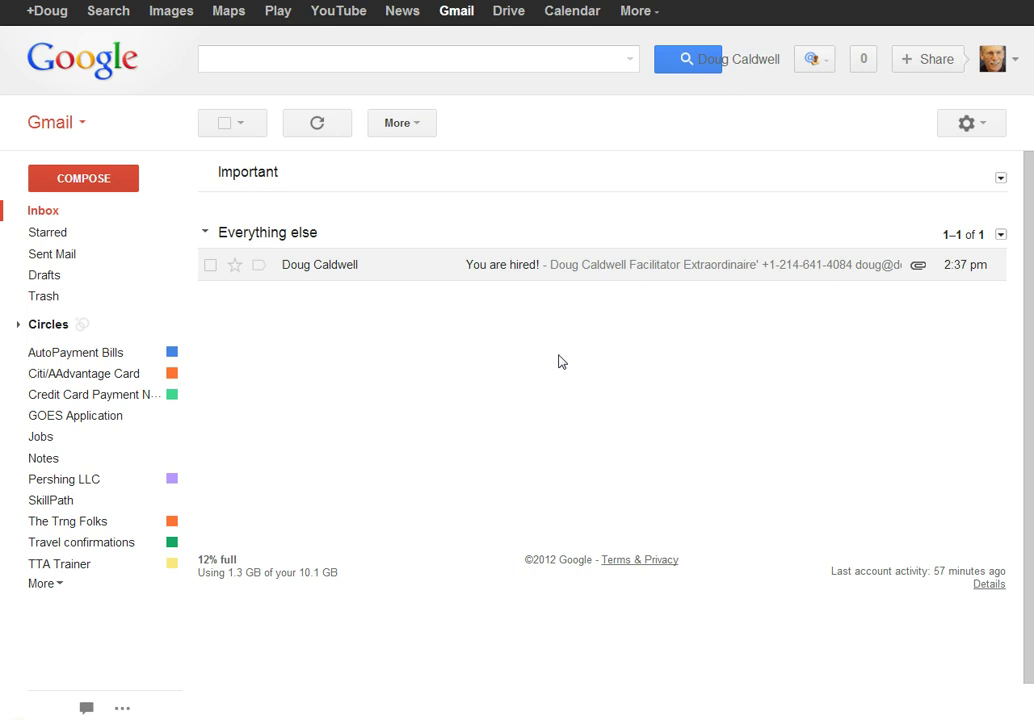
Download the Your hired.odt attachment from the 'You are hired!' email and return to HelloSign
left_click(512, 270)
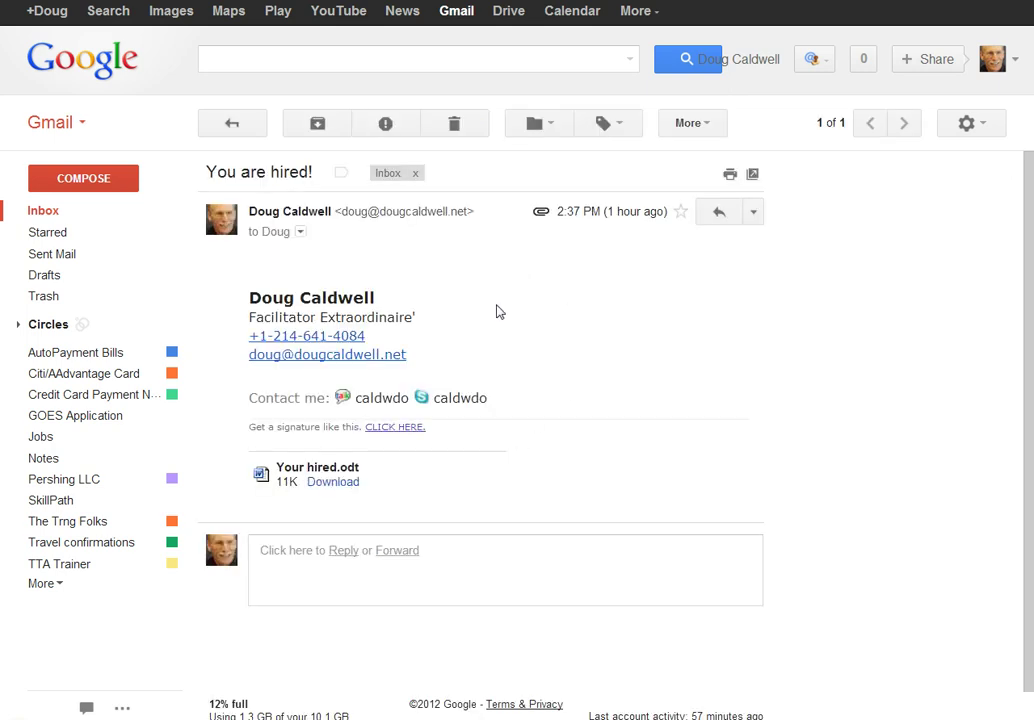
left_click(345, 484)
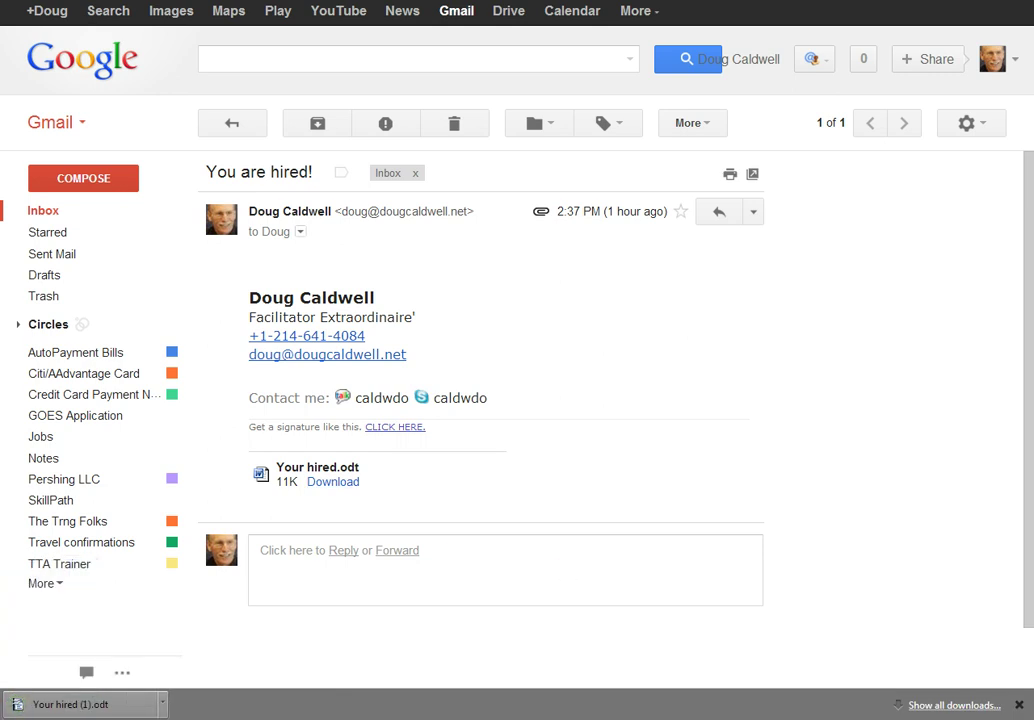
key("ctrl+Tab")
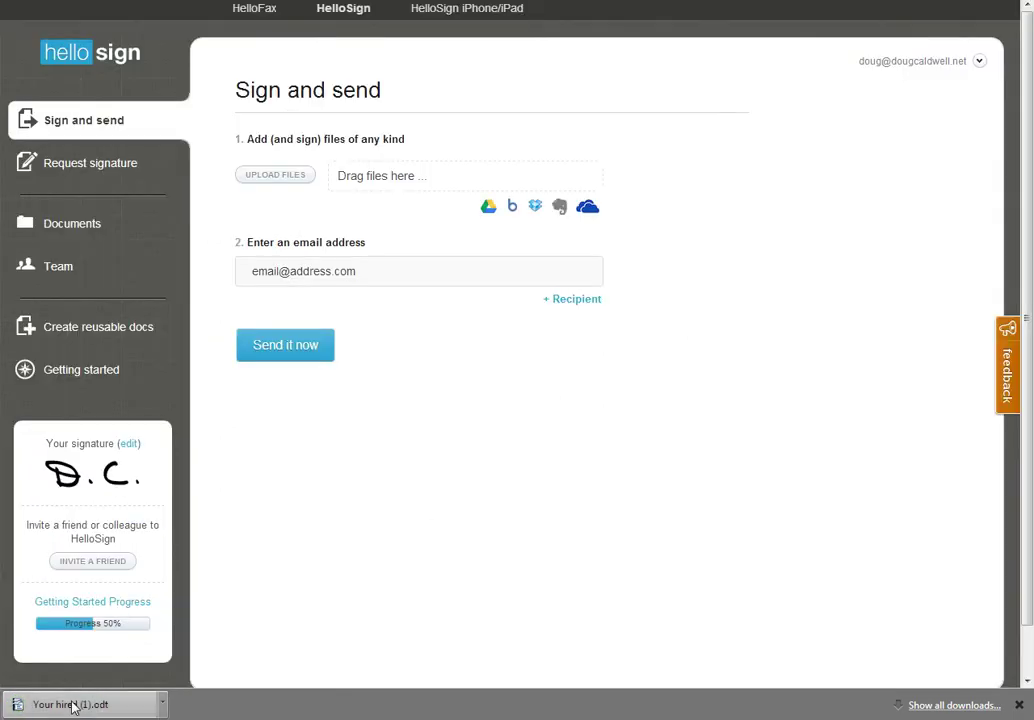
Drag Your hired (1).odt from Chrome's download shelf into HelloSign's 'Drag files here' area
left_click_drag(66, 708, 464, 203)
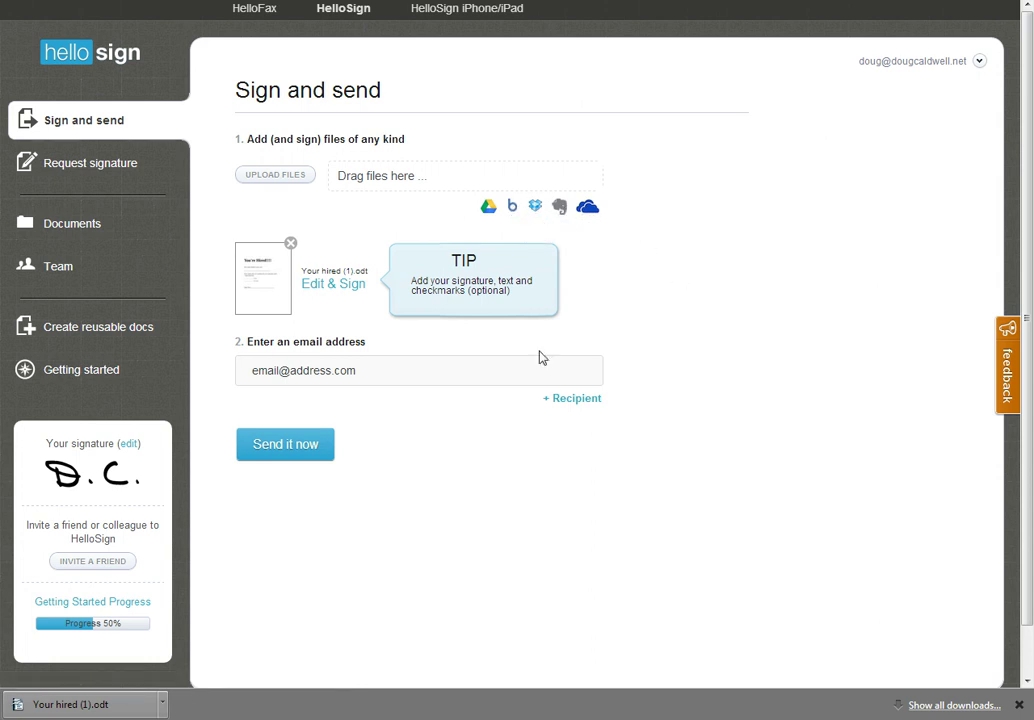
Open the uploaded You're Hired!!!! document in the editor and scroll to the pay question
left_click(346, 289)
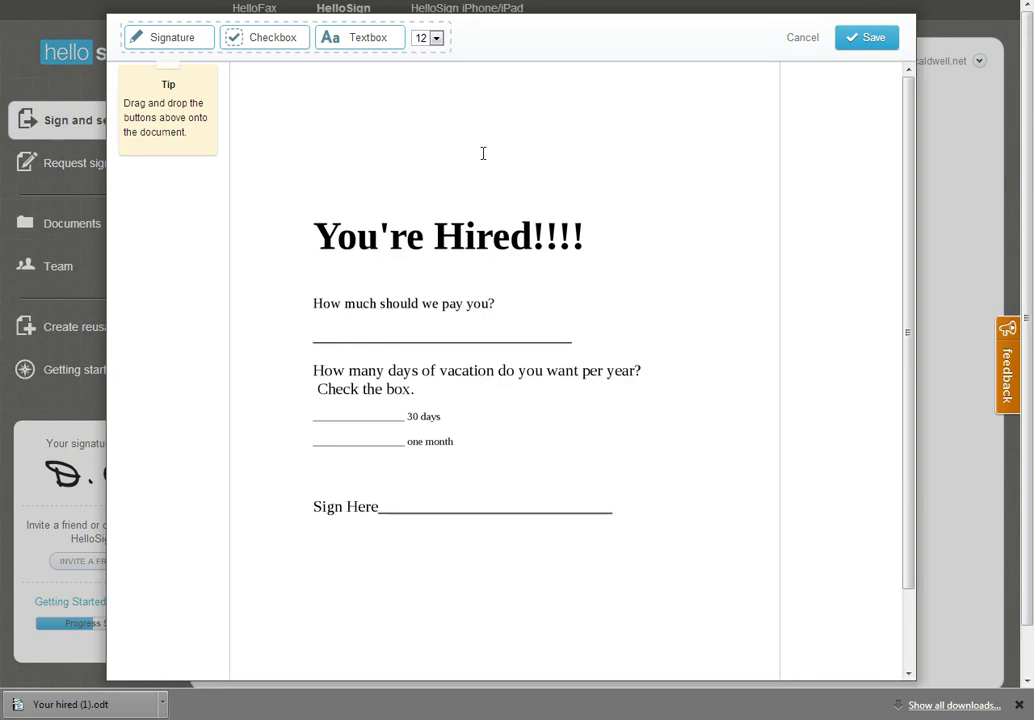
mouse_move(371, 48)
scroll(369, 46, "down", 1)
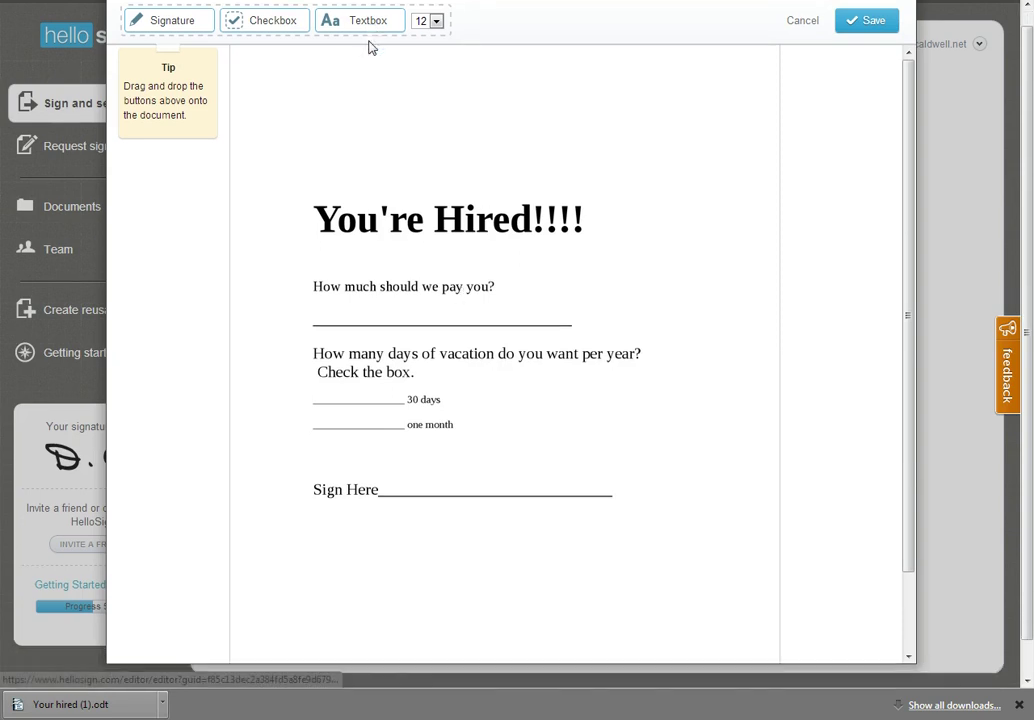
Place a widened text field on the pay line and type 'a gizzllion dollars'
left_click(339, 316)
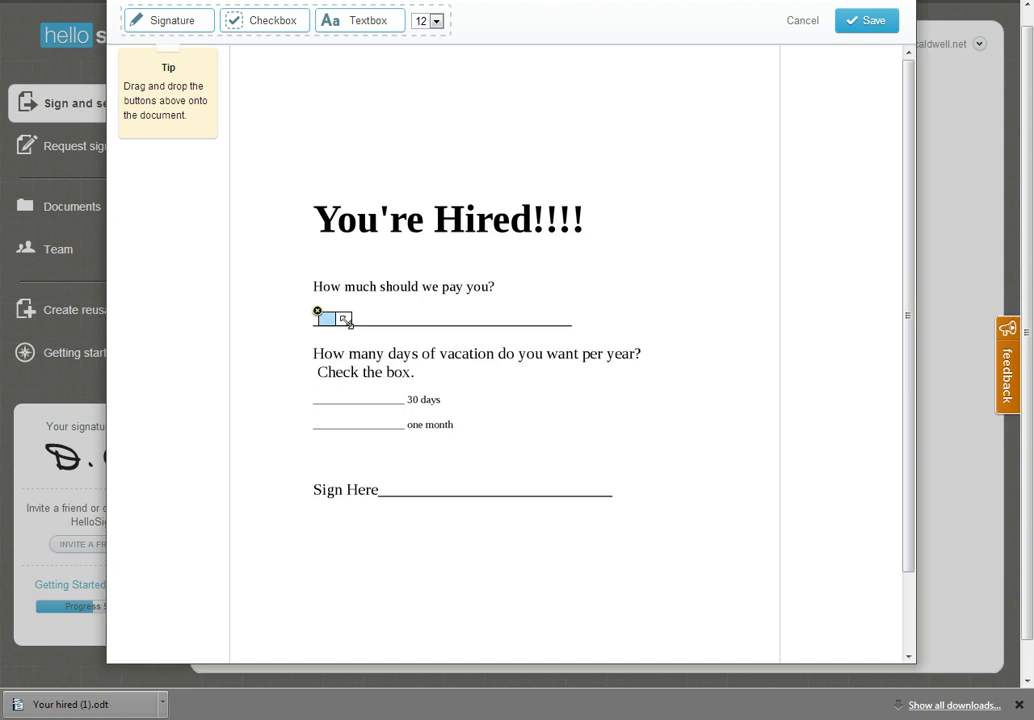
left_click_drag(345, 318, 557, 318)
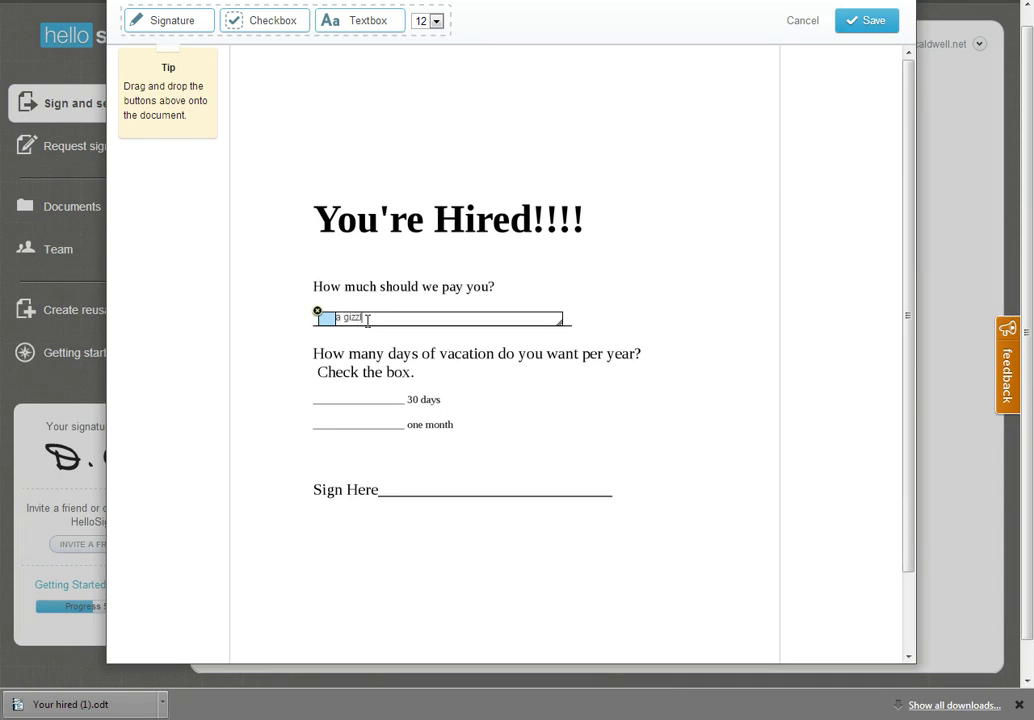
type("on dollars")
Make the pay answer 22-point, nudge it onto the line and remove a stray checkbox
left_click_drag(336, 318, 417, 320)
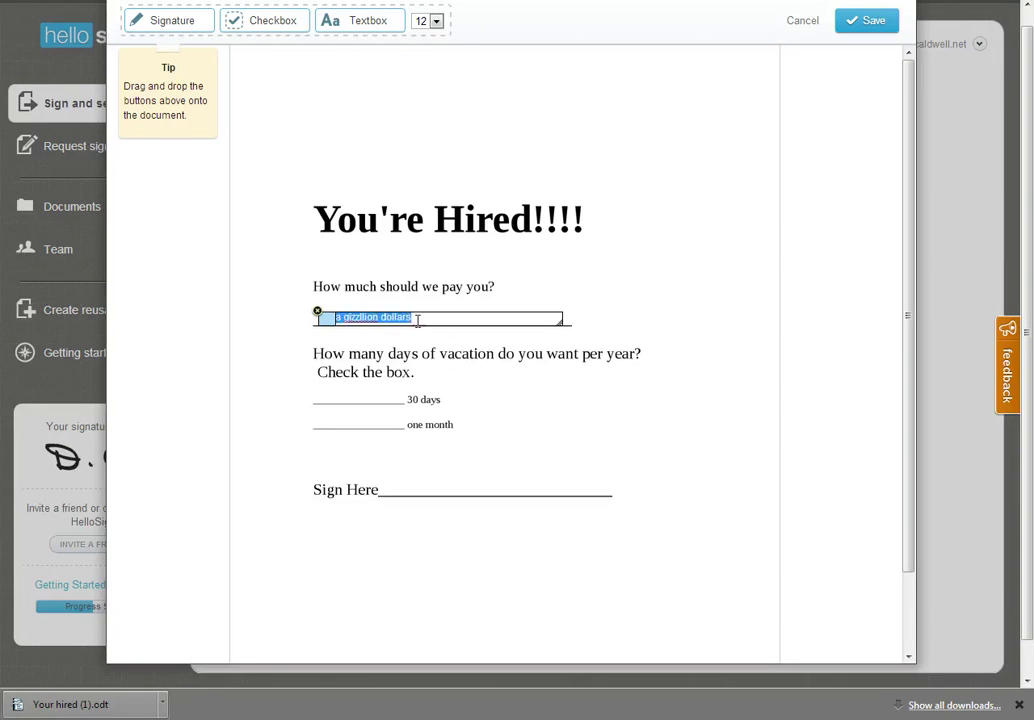
left_click(437, 21)
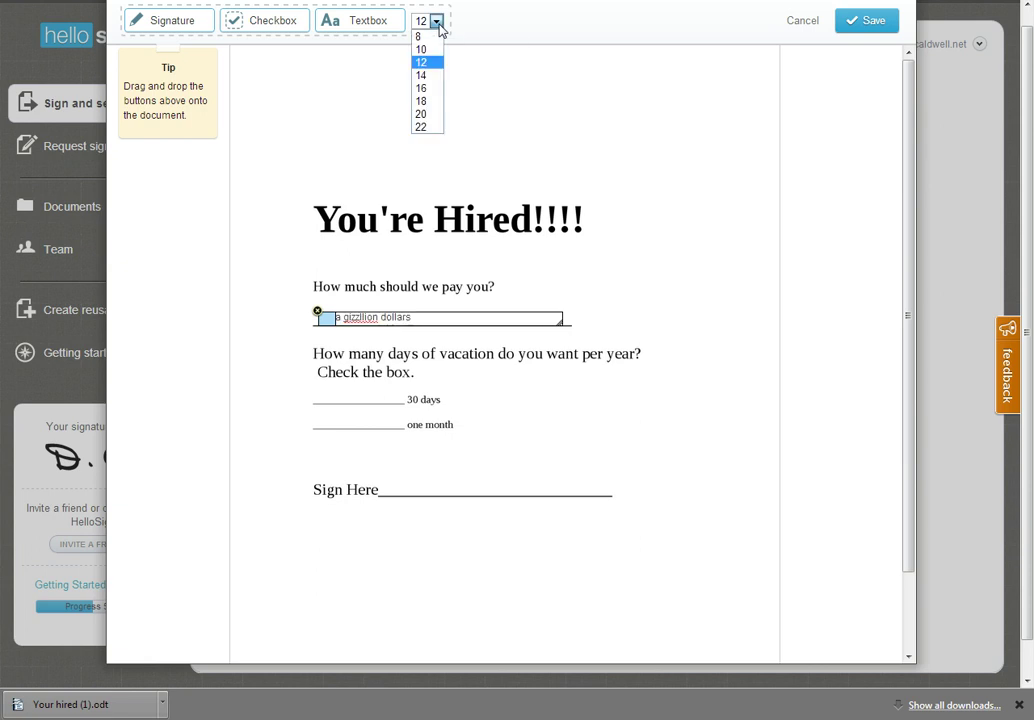
left_click(434, 127)
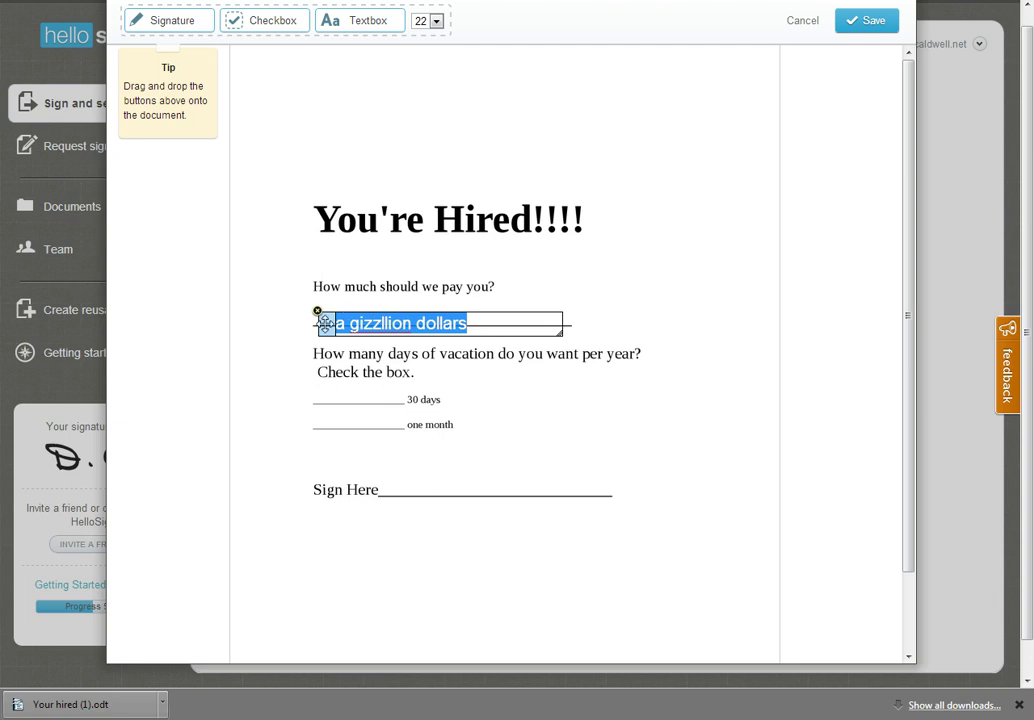
left_click_drag(328, 321, 340, 314)
left_click(670, 325)
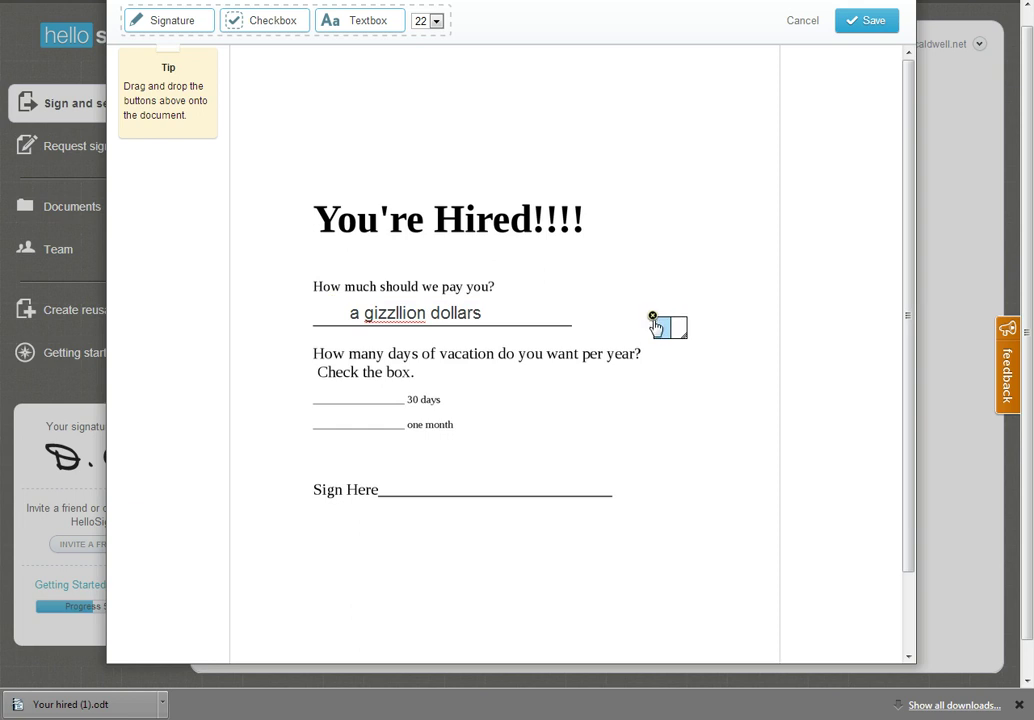
left_click(652, 317)
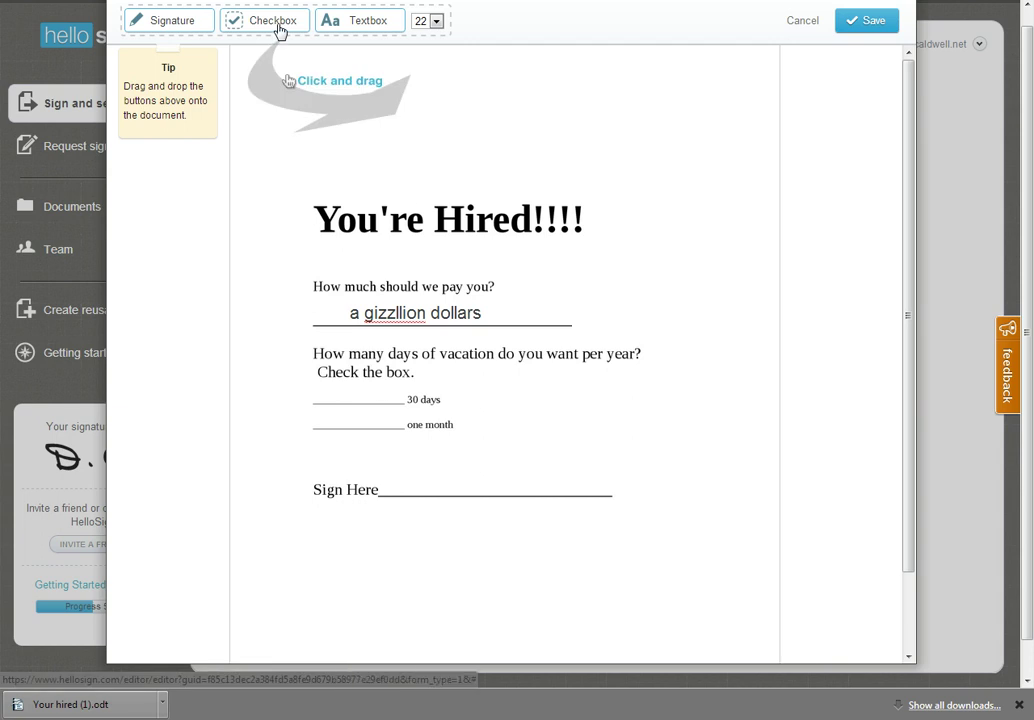
Put a checkmark on the '30 days' vacation line, discarding the misplaced extra checkmarks
left_click_drag(280, 30, 356, 418)
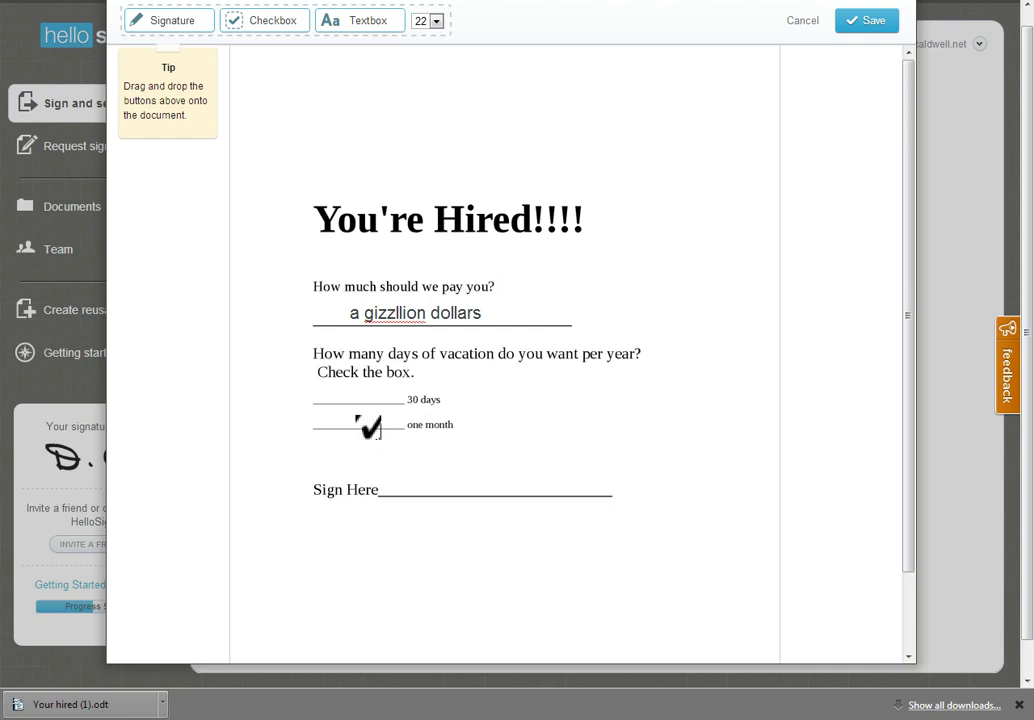
left_click_drag(356, 418, 385, 416)
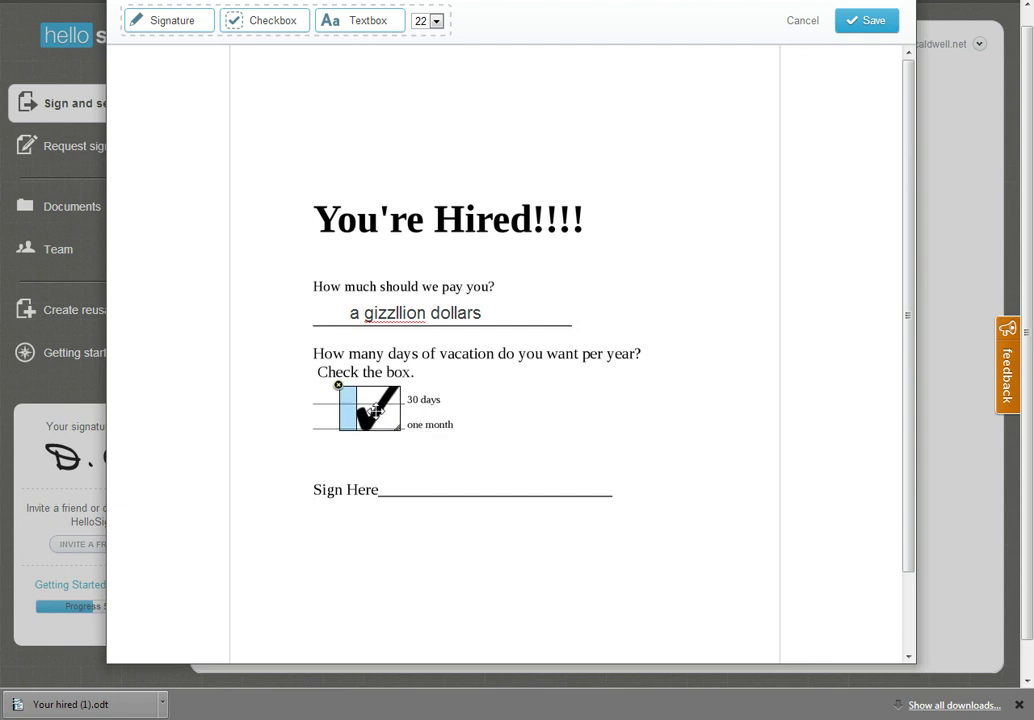
left_click_drag(374, 407, 380, 380)
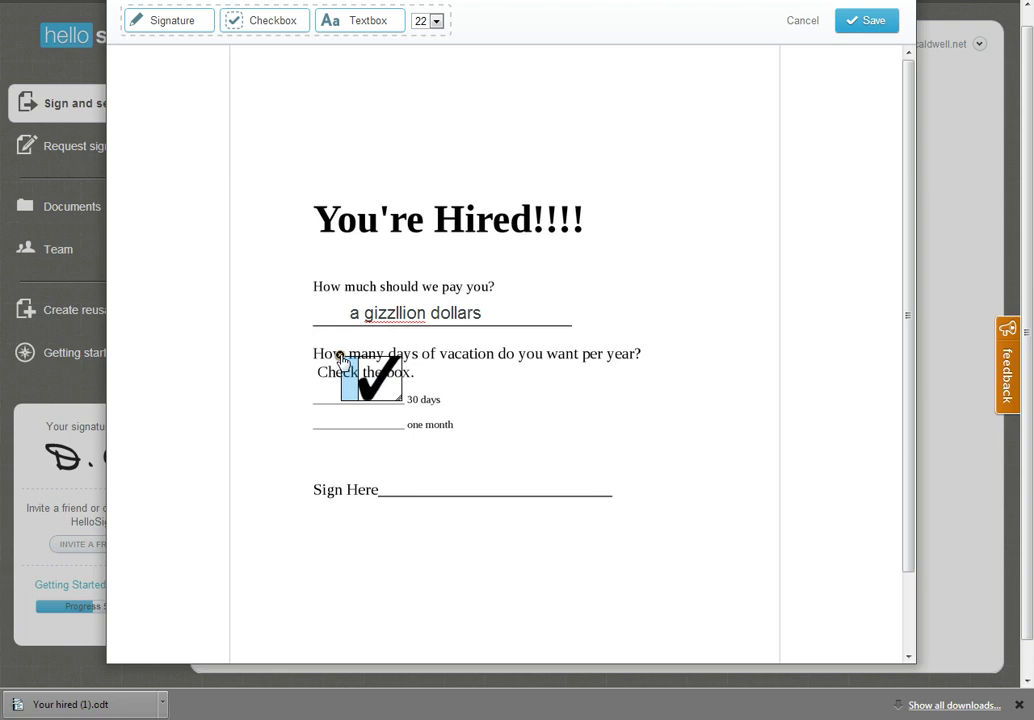
left_click(340, 355)
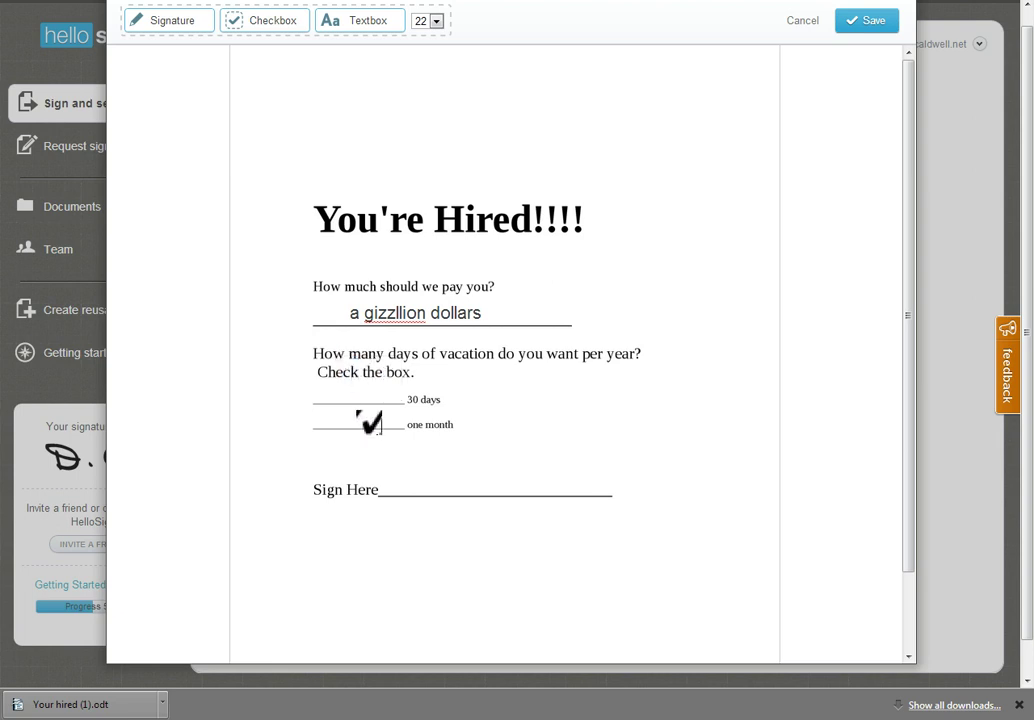
left_click(342, 412)
left_click_drag(343, 420, 343, 390)
left_click(481, 445)
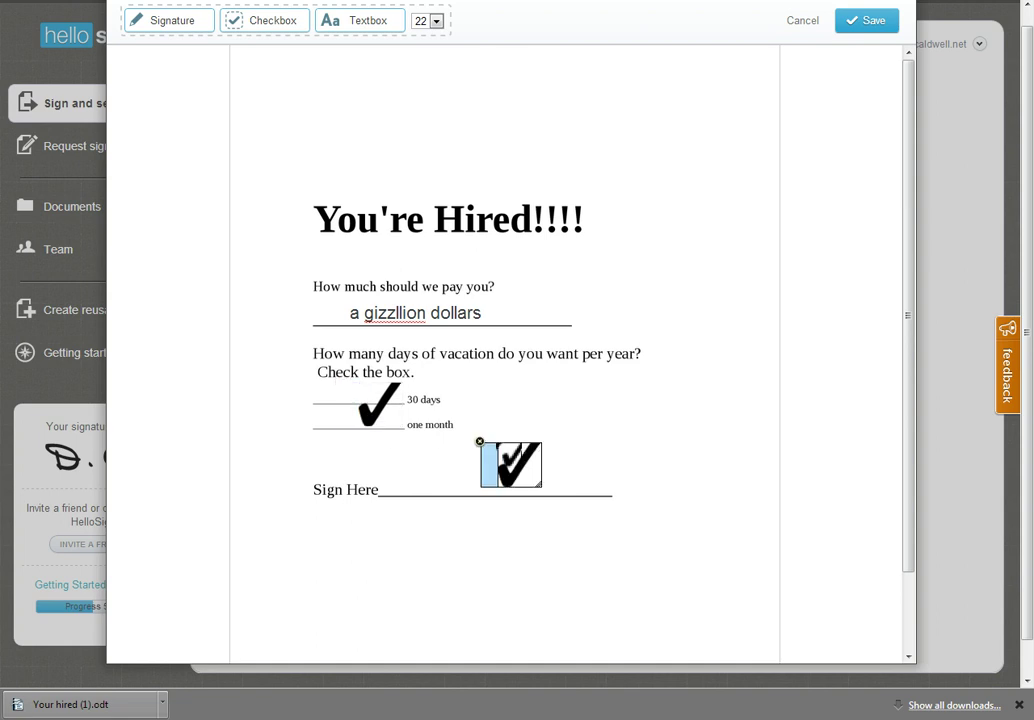
mouse_move(481, 445)
left_mouse_down()
mouse_move(607, 480)
mouse_move(408, 480)
mouse_move(196, 9)
left_mouse_up()
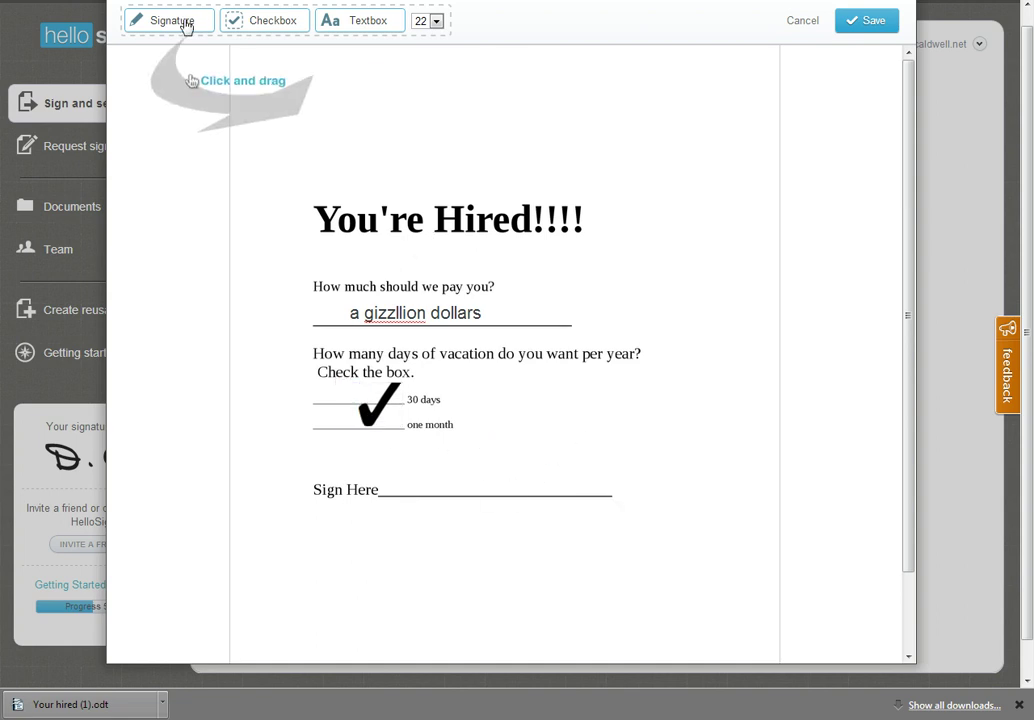
Try the full-name signature on the Sign Here line, resize it, then delete it
left_click(184, 29)
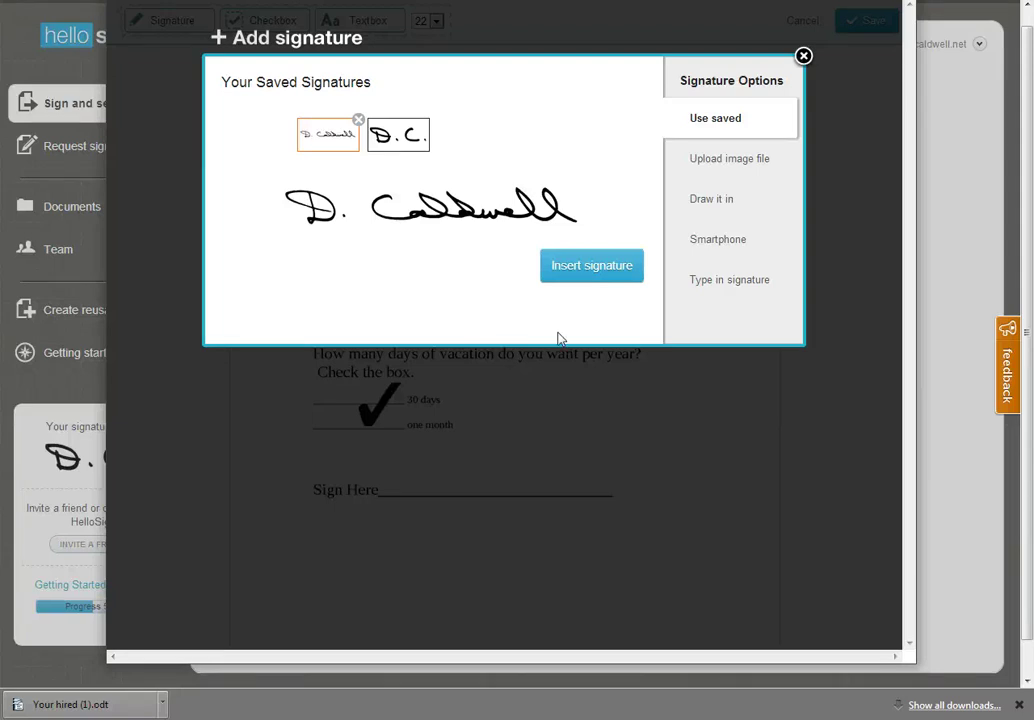
left_click(590, 268)
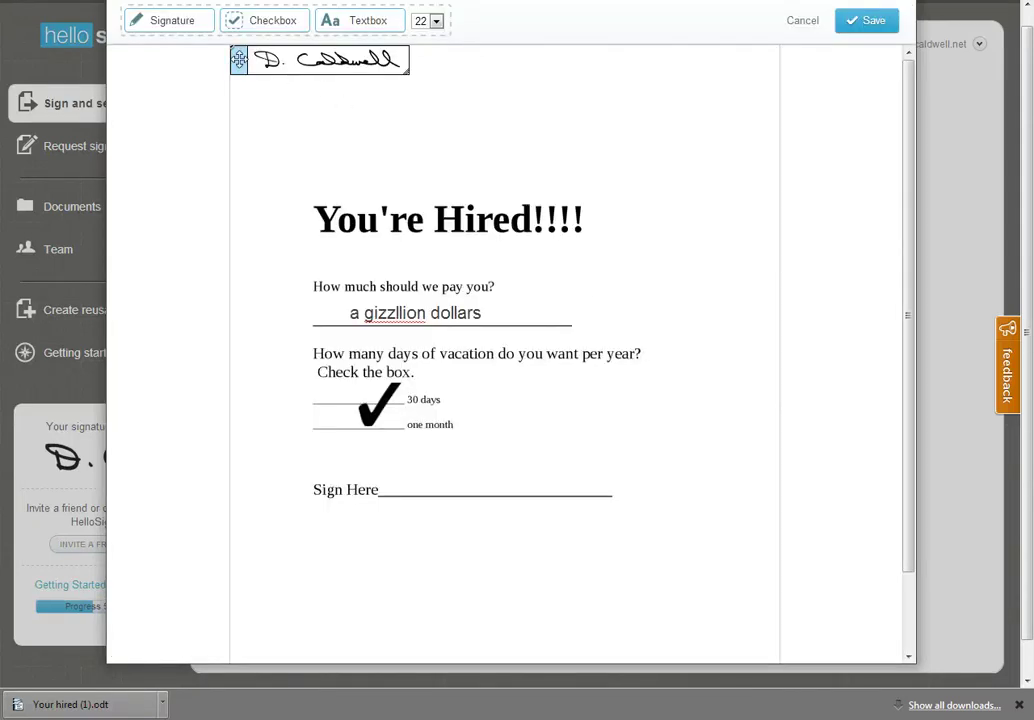
mouse_move(240, 61)
left_mouse_down()
mouse_move(418, 485)
mouse_move(412, 476)
left_mouse_up()
left_click_drag(581, 490, 667, 524)
mouse_move(586, 489)
left_mouse_down()
mouse_move(565, 465)
mouse_move(553, 469)
left_mouse_up()
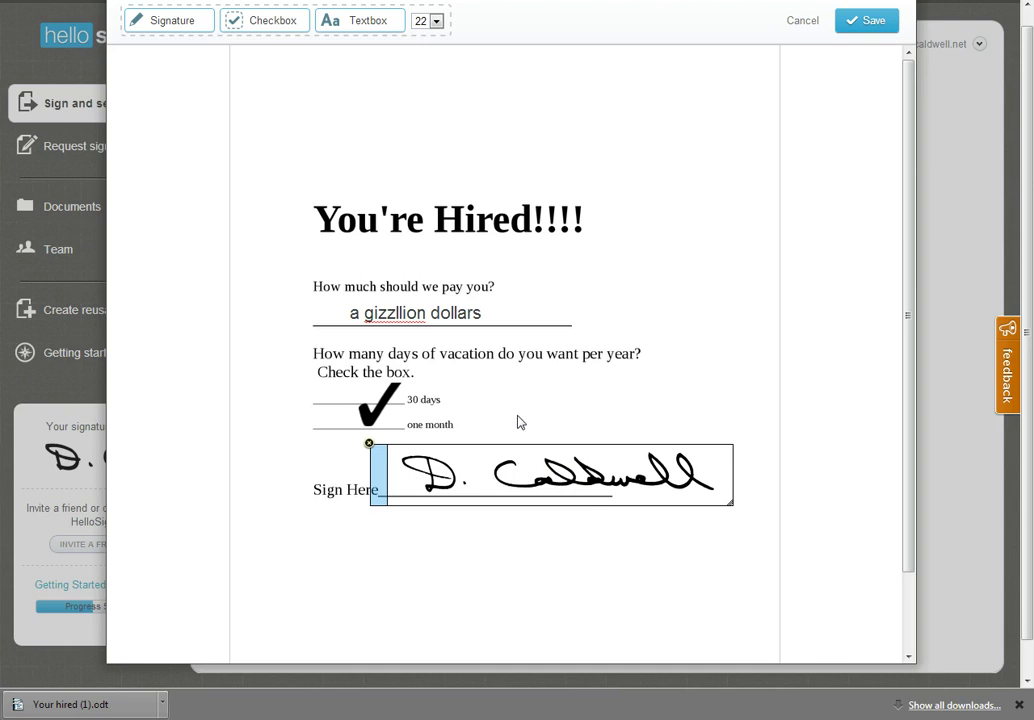
left_click(369, 442)
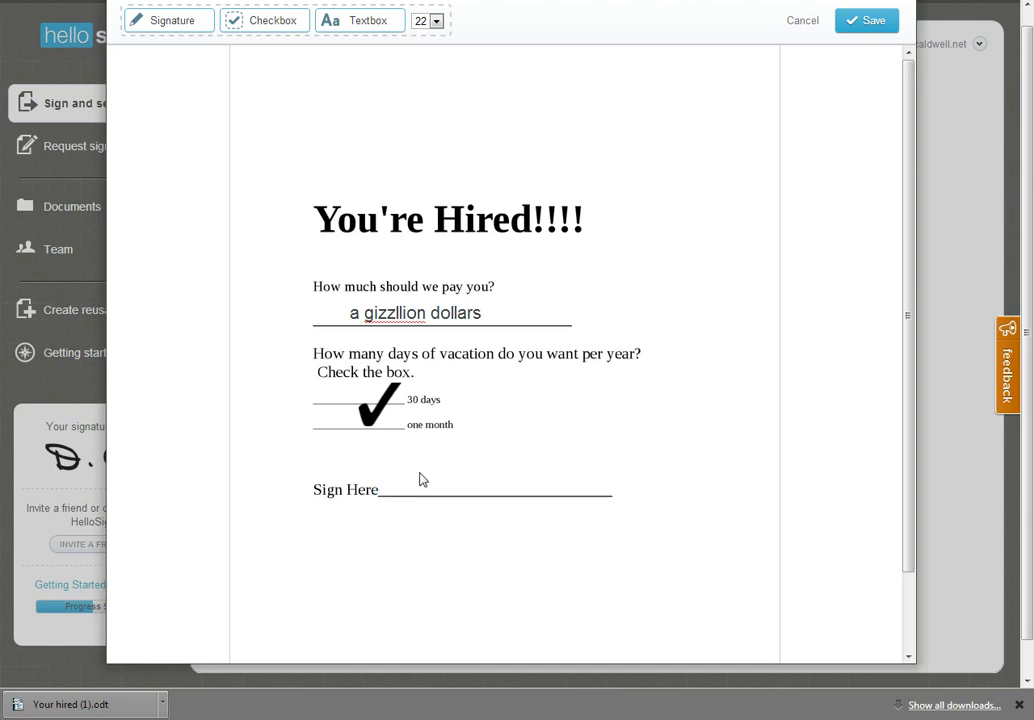
Insert the full-name signature onto the Sign Here line and stretch it across the line
left_click(160, 22)
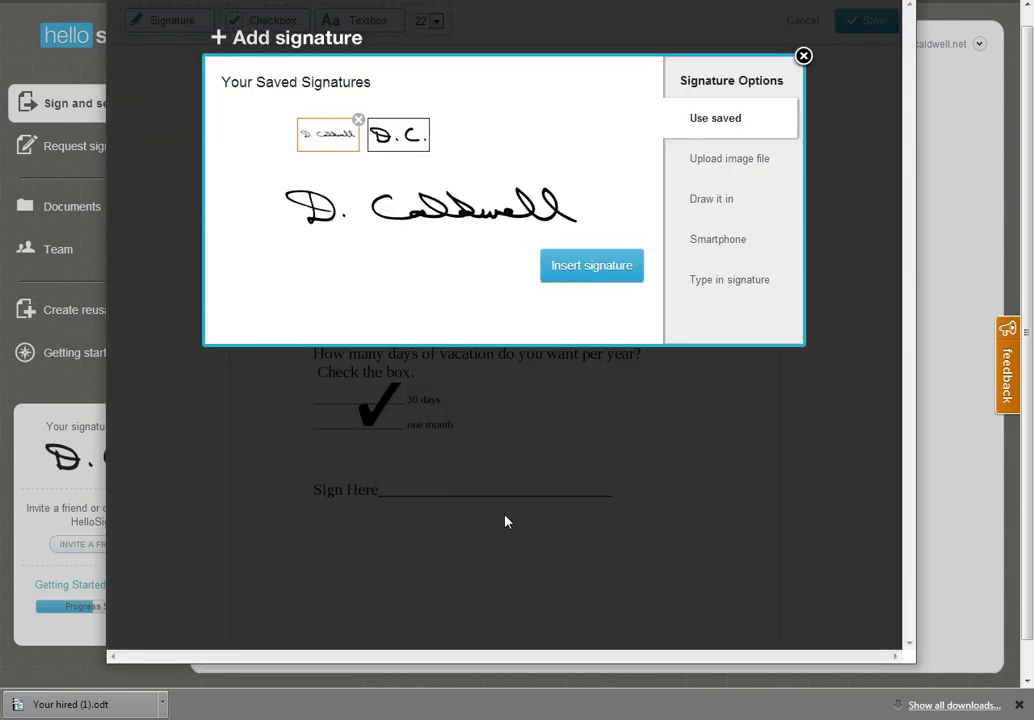
left_click(583, 276)
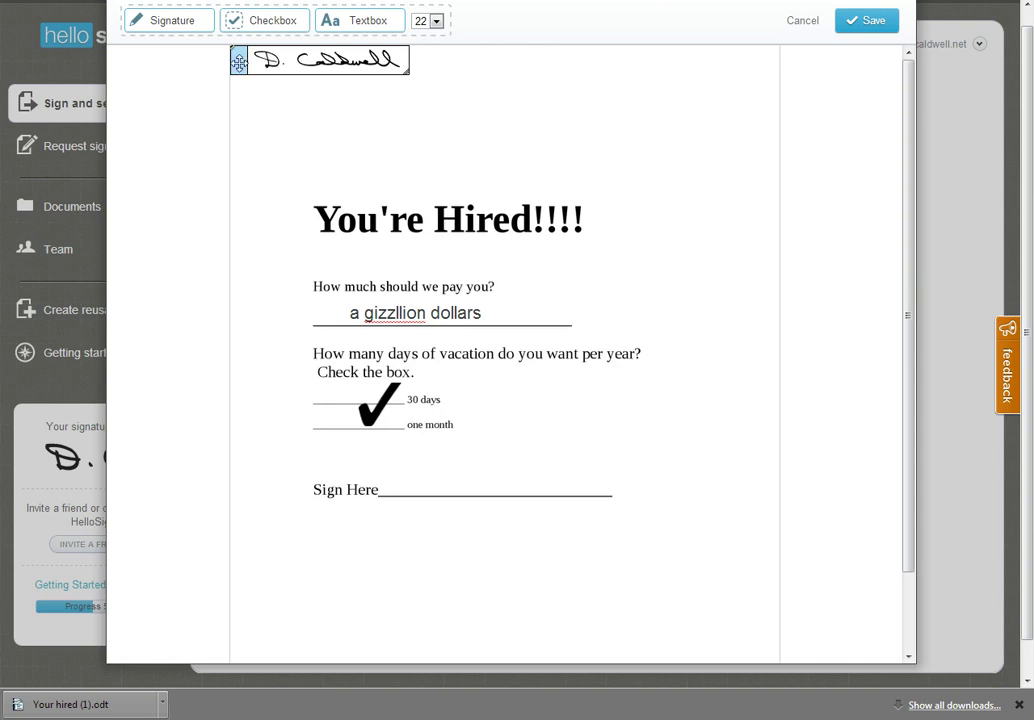
mouse_move(239, 63)
left_mouse_down()
mouse_move(436, 432)
mouse_move(421, 478)
left_mouse_up()
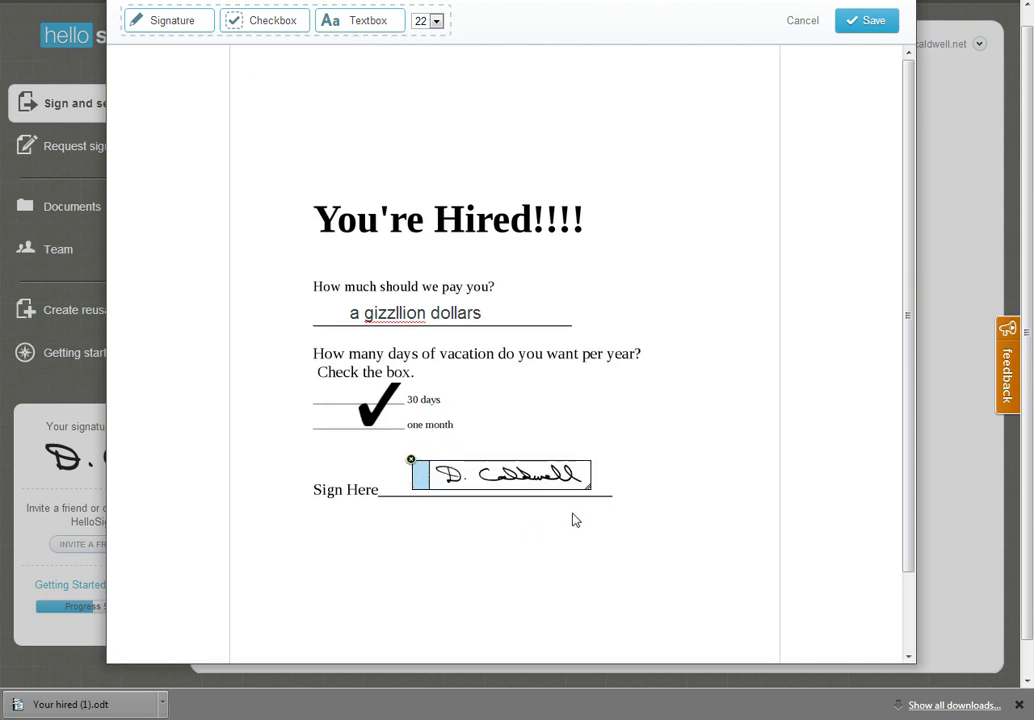
left_click_drag(588, 489, 619, 497)
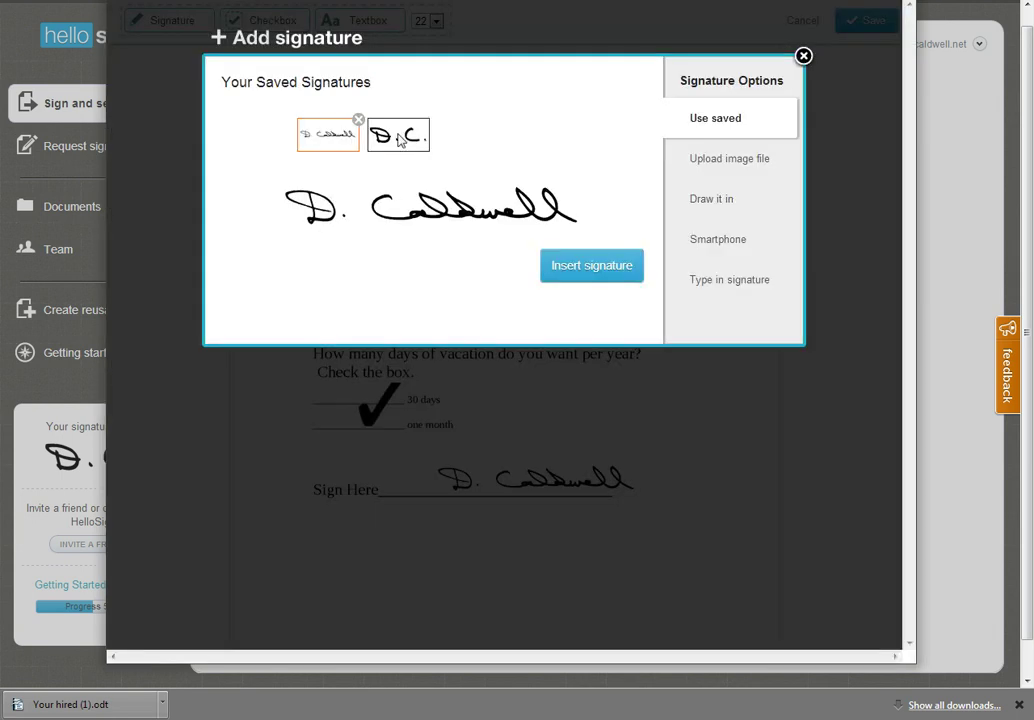
Add the saved initials signature below the Sign Here line on the right
left_click(398, 134)
left_click(568, 318)
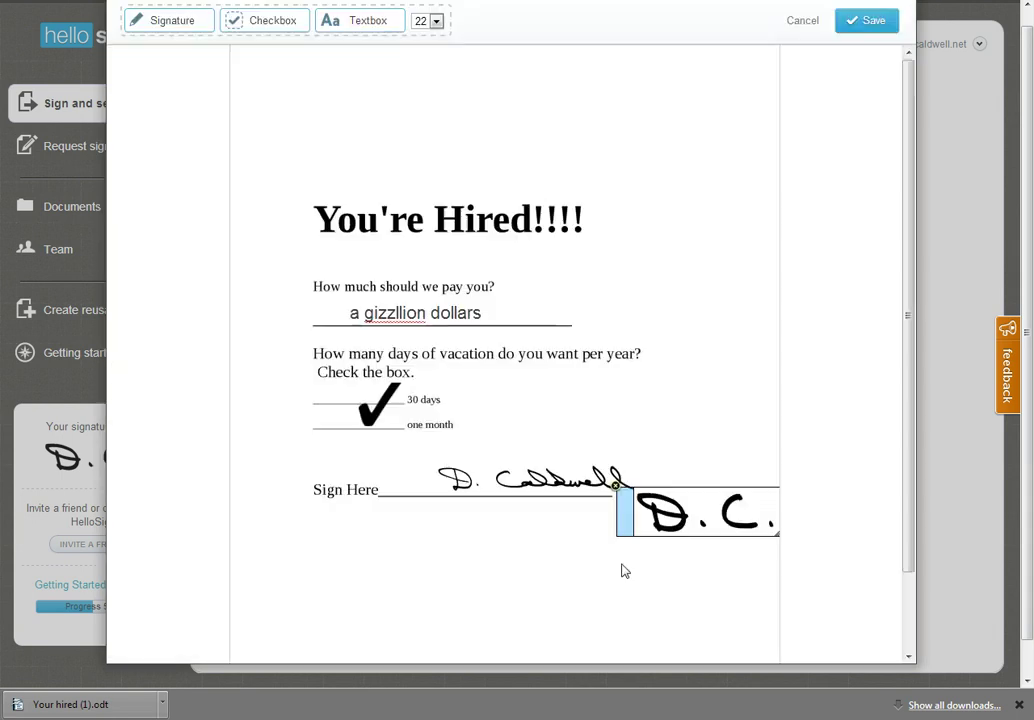
mouse_move(706, 489)
left_mouse_down()
mouse_move(652, 568)
mouse_move(640, 557)
left_mouse_up()
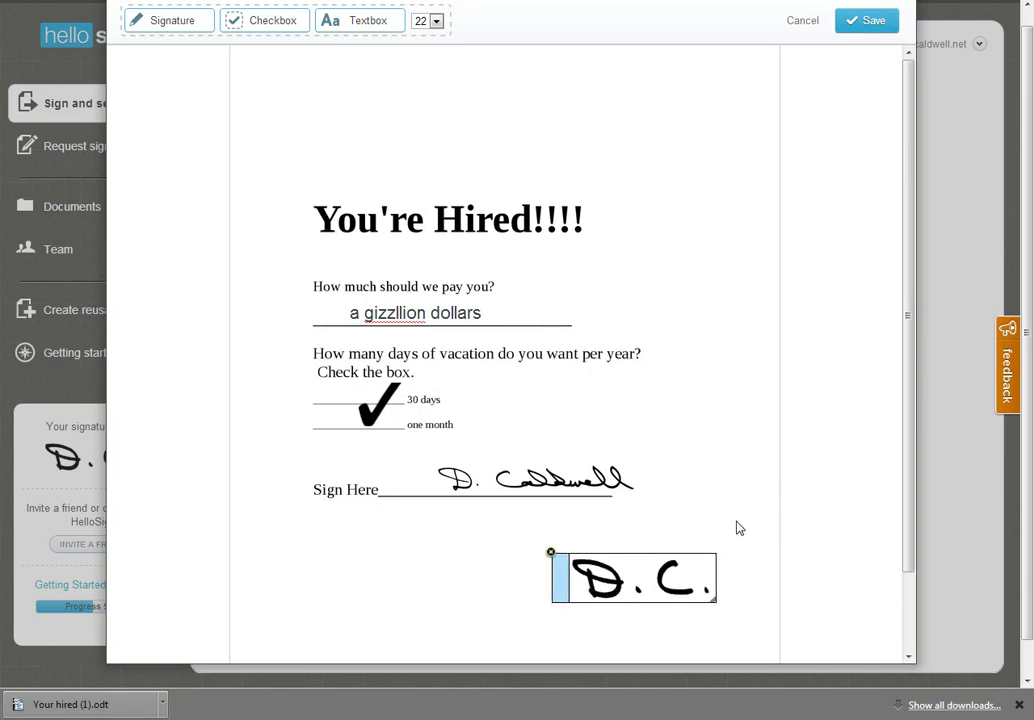
left_click(662, 538)
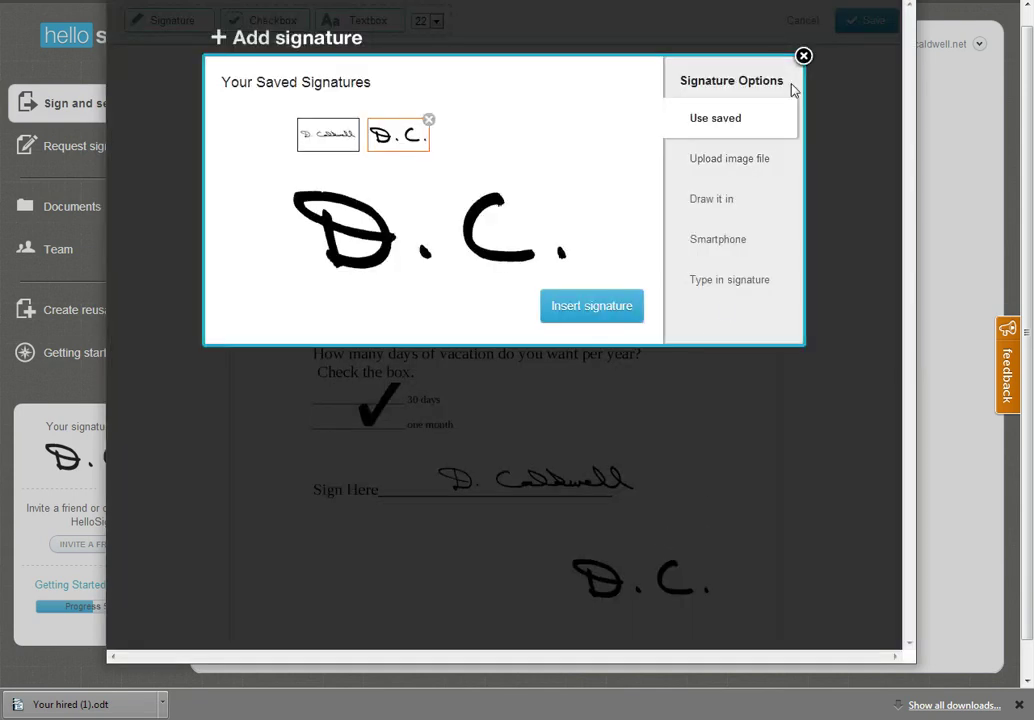
left_click(803, 56)
left_click(623, 632)
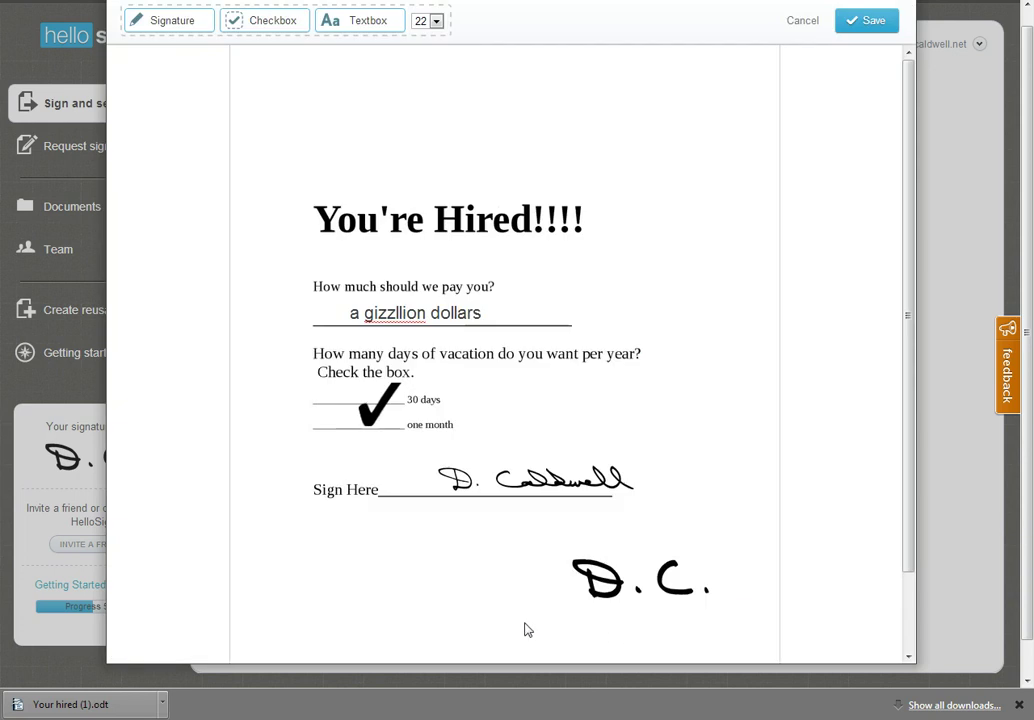
Save the edited document, enter the recipient's e-mail address and send it
left_click(873, 27)
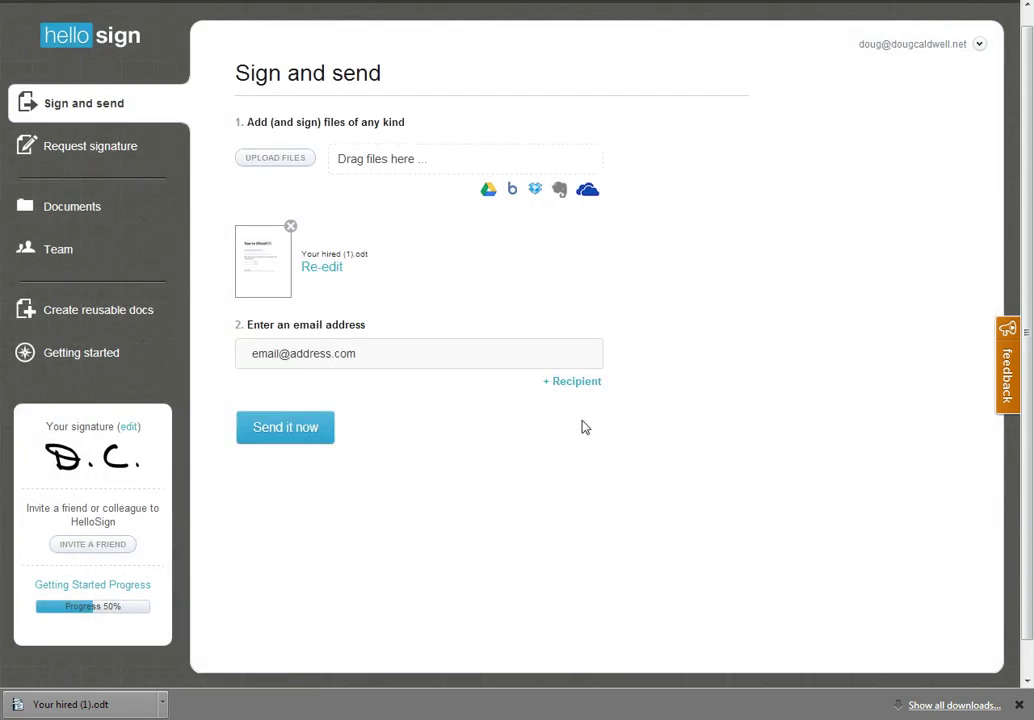
left_click(367, 353)
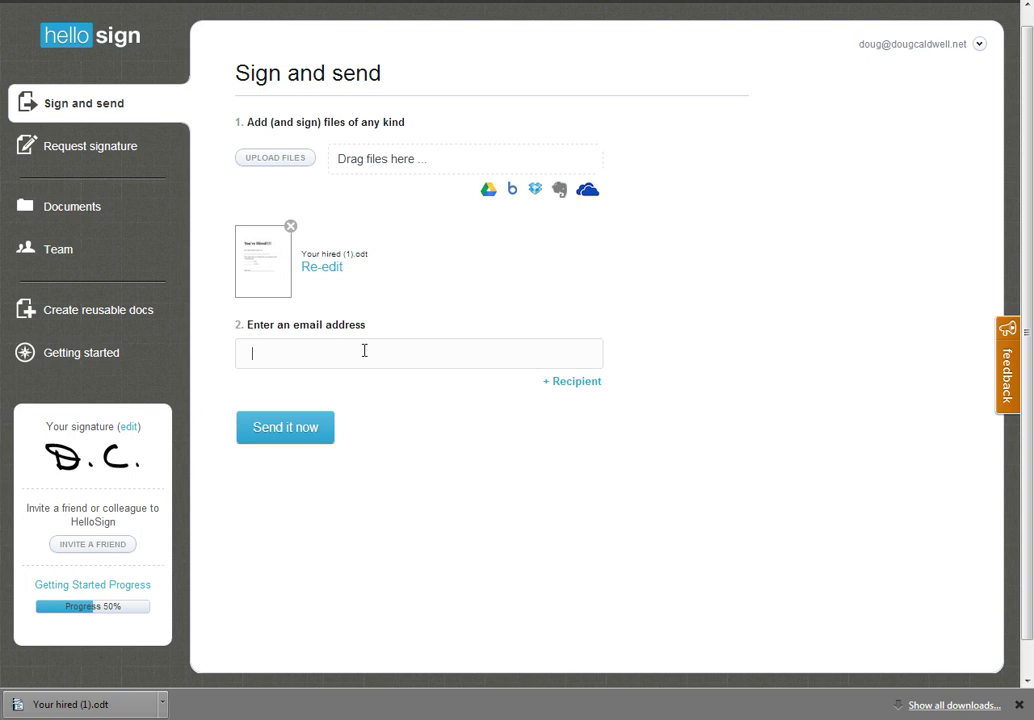
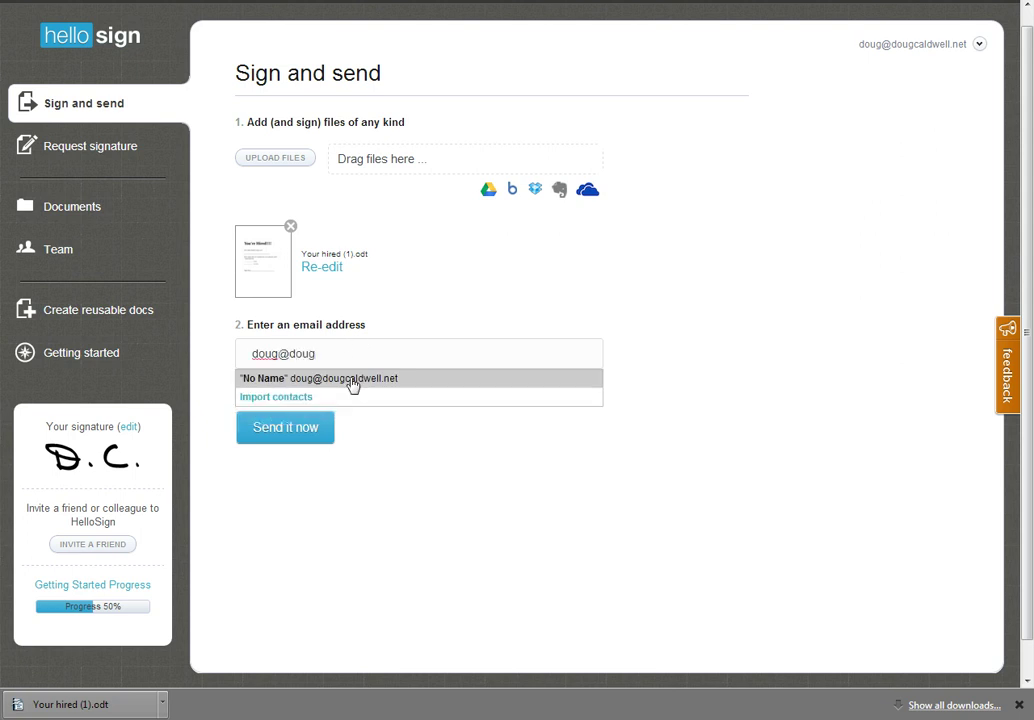
left_click(353, 382)
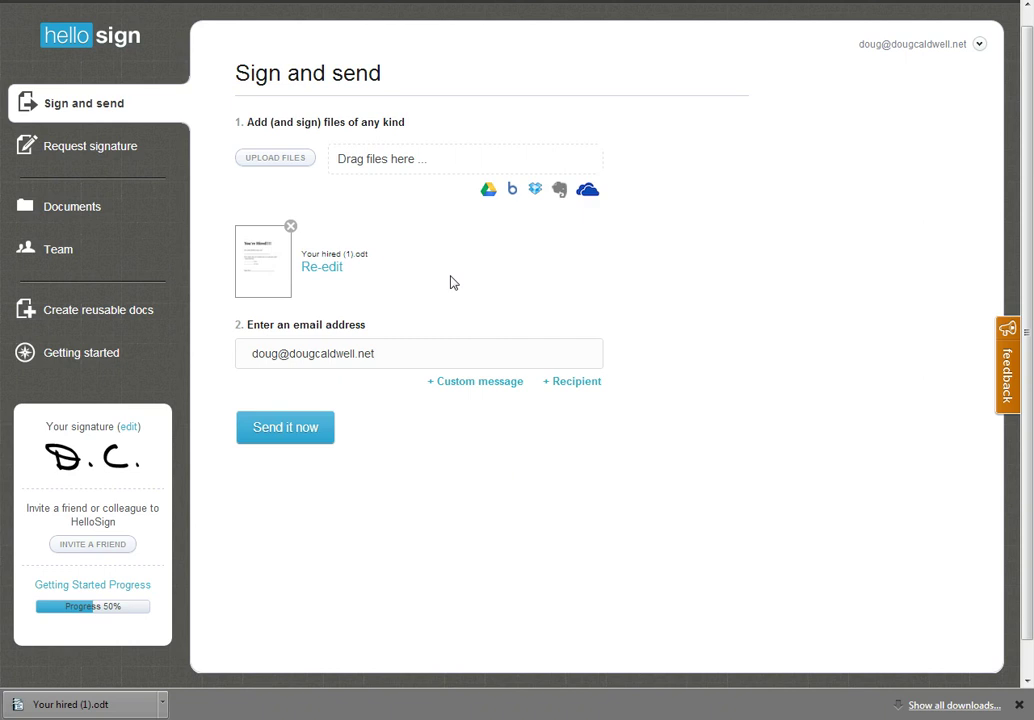
left_click(305, 434)
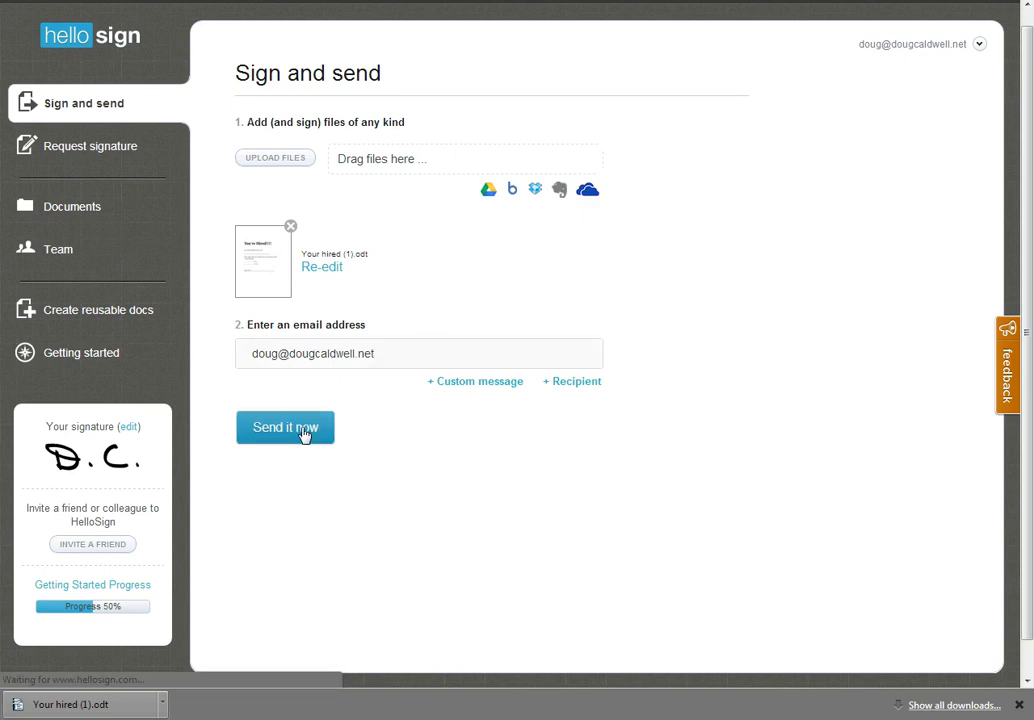